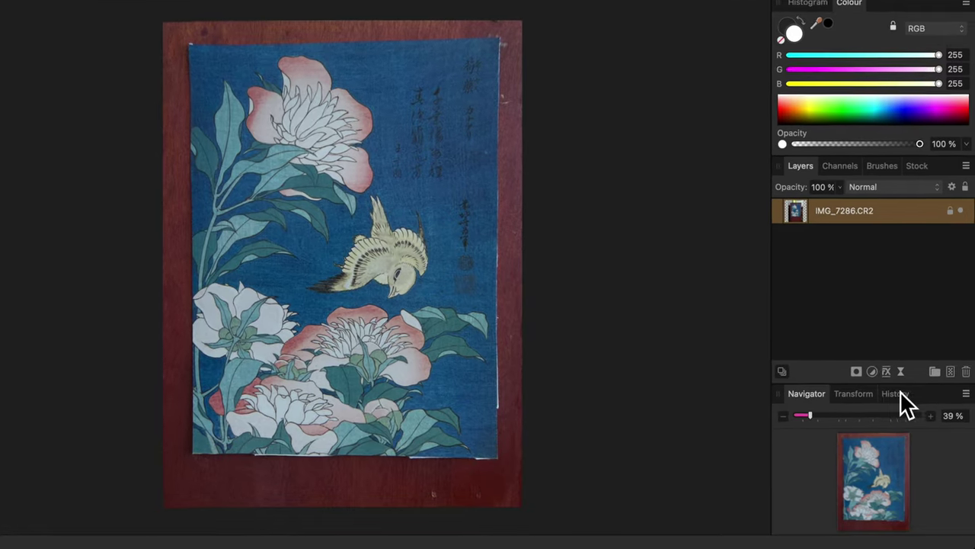
Add a Curves adjustment layer set to Luminosity blend mode
click(875, 376)
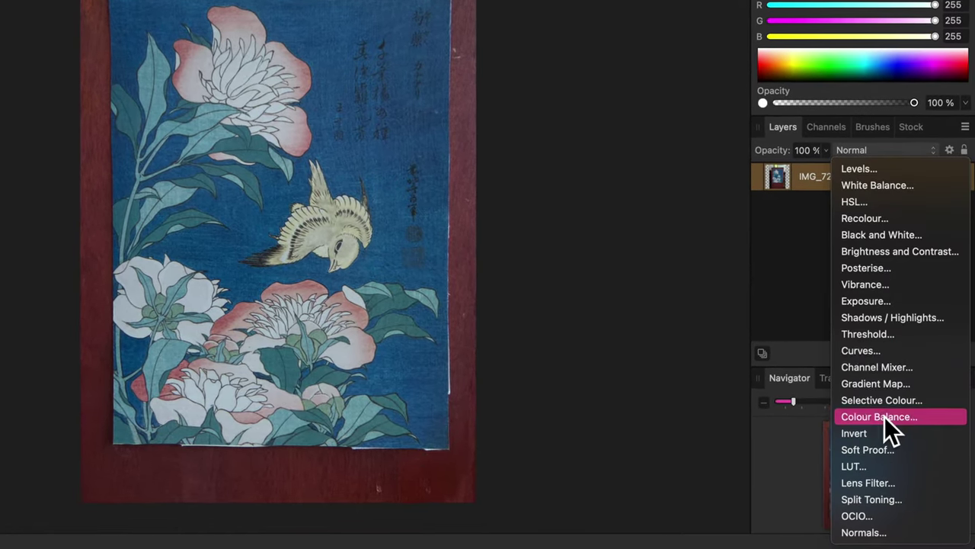
click(867, 355)
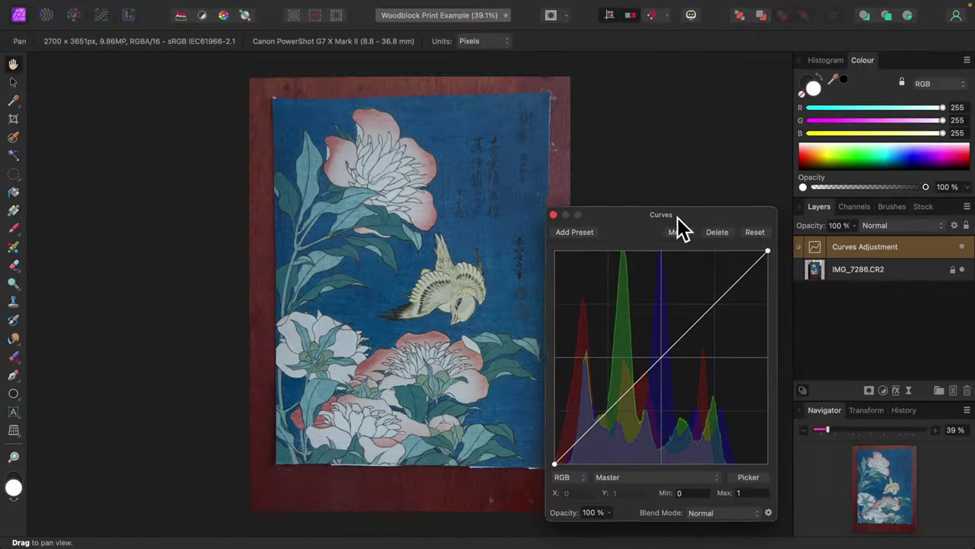
drag(602, 142, 692, 165)
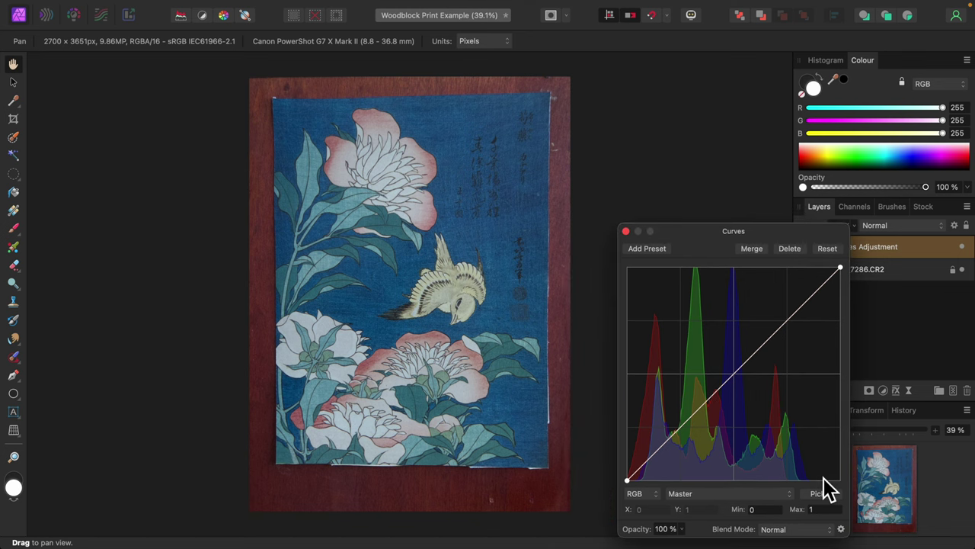
click(832, 529)
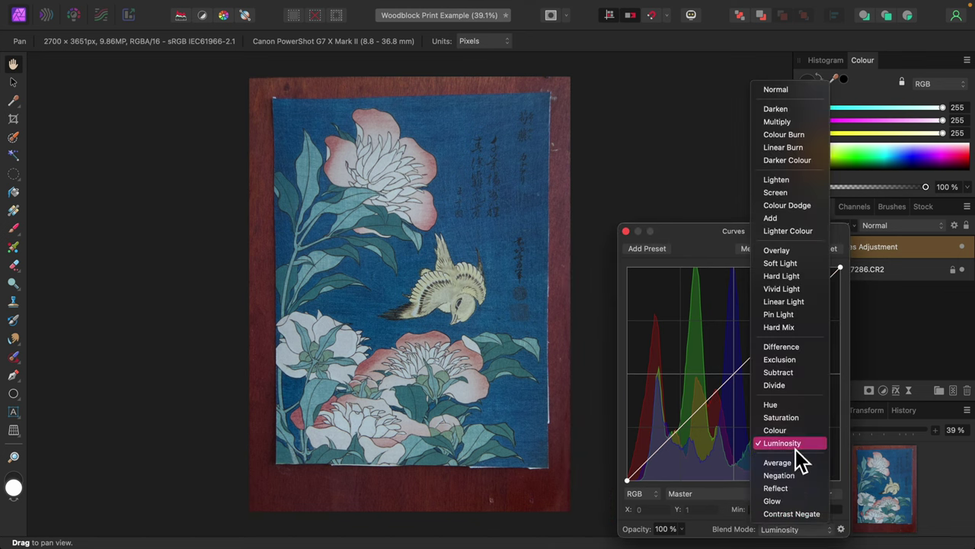
click(796, 442)
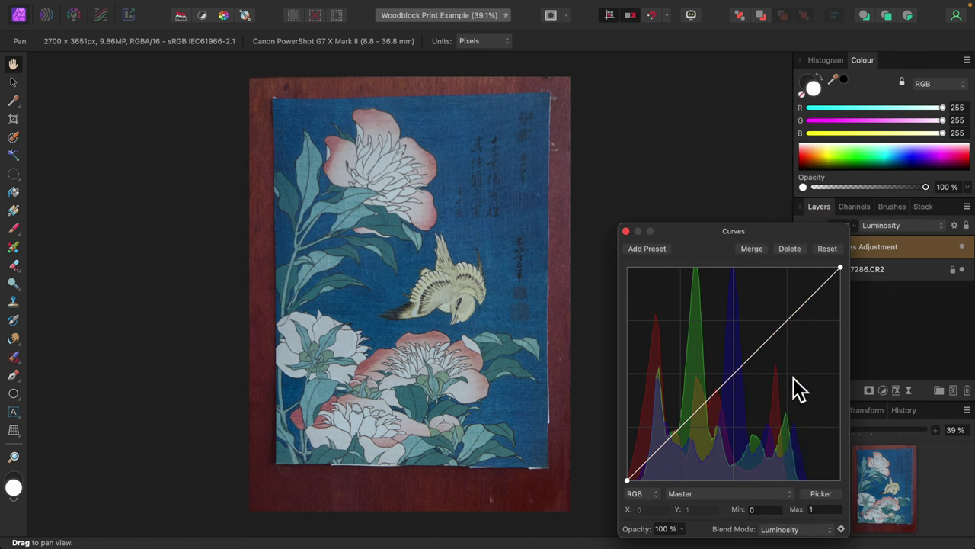
Shape a gentle S-curve with highlight, midtone and shadow points, then close Curves
click(787, 320)
drag(789, 321, 789, 319)
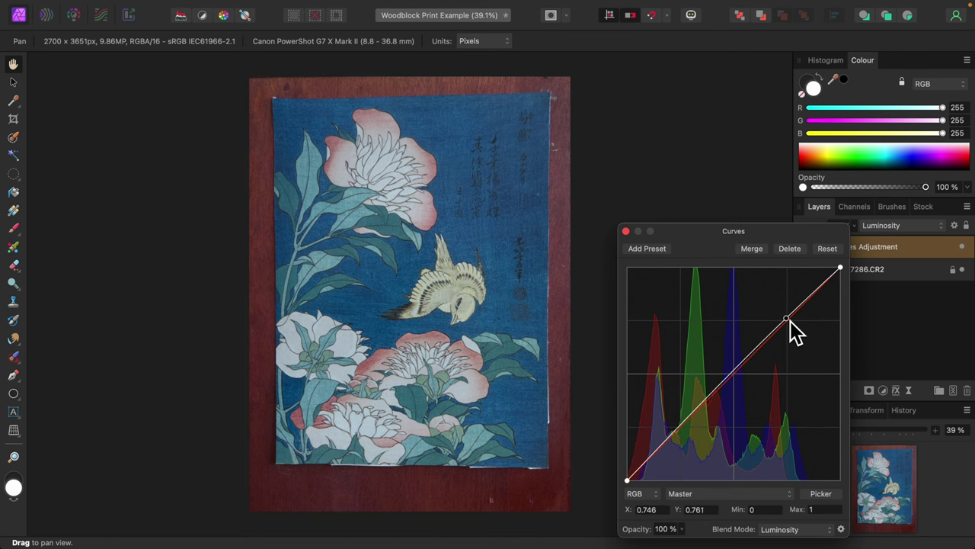
mouse_move(735, 373)
mouse_down()
mouse_move(735, 363)
mouse_move(736, 374)
mouse_up()
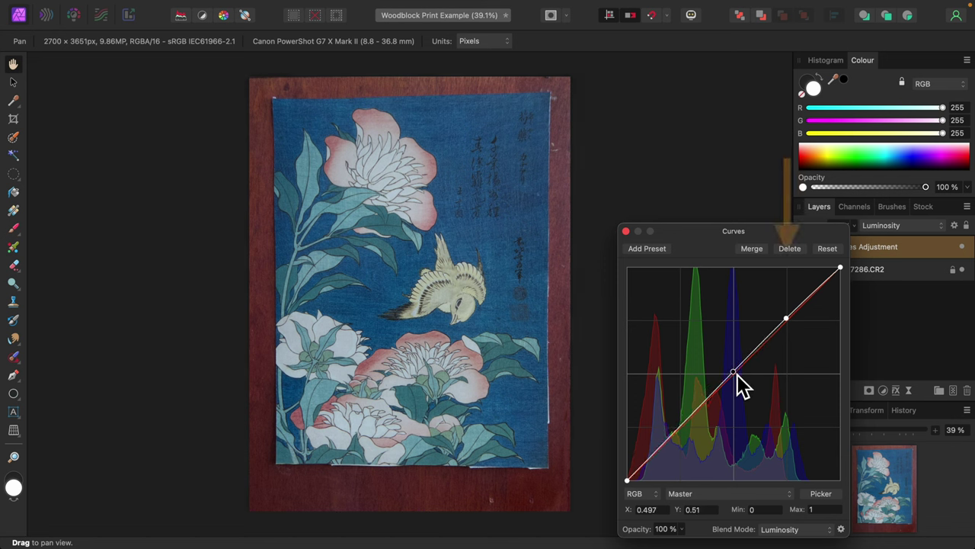
click(670, 437)
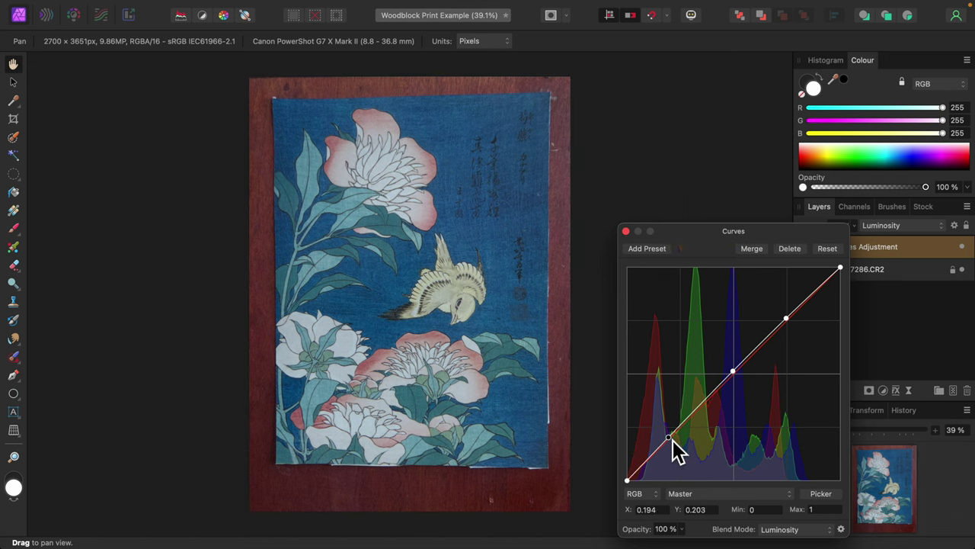
drag(669, 438, 668, 439)
click(669, 436)
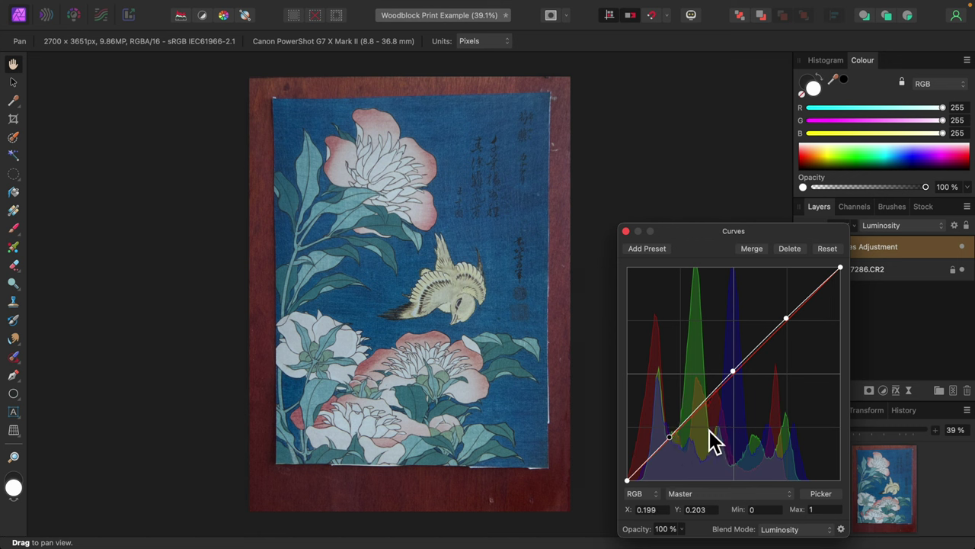
drag(787, 319, 790, 318)
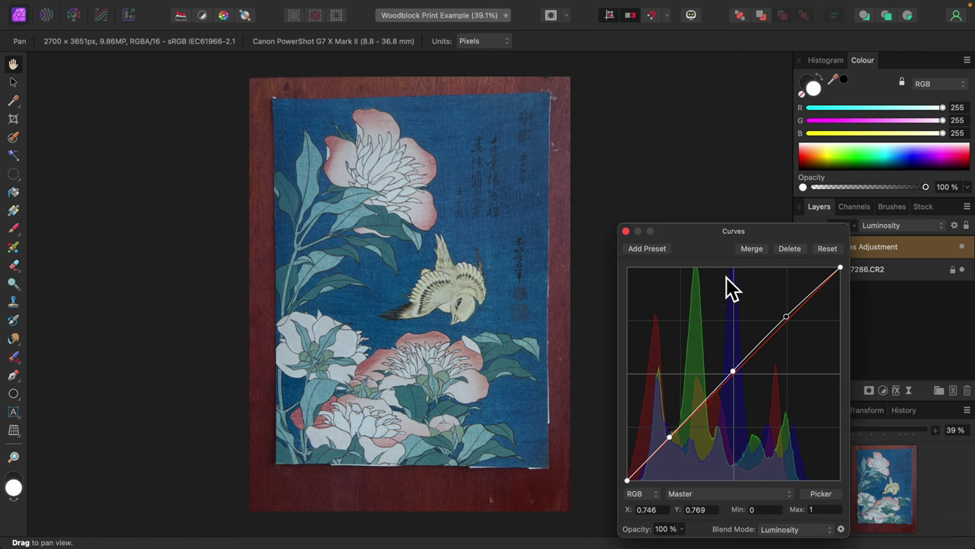
click(626, 231)
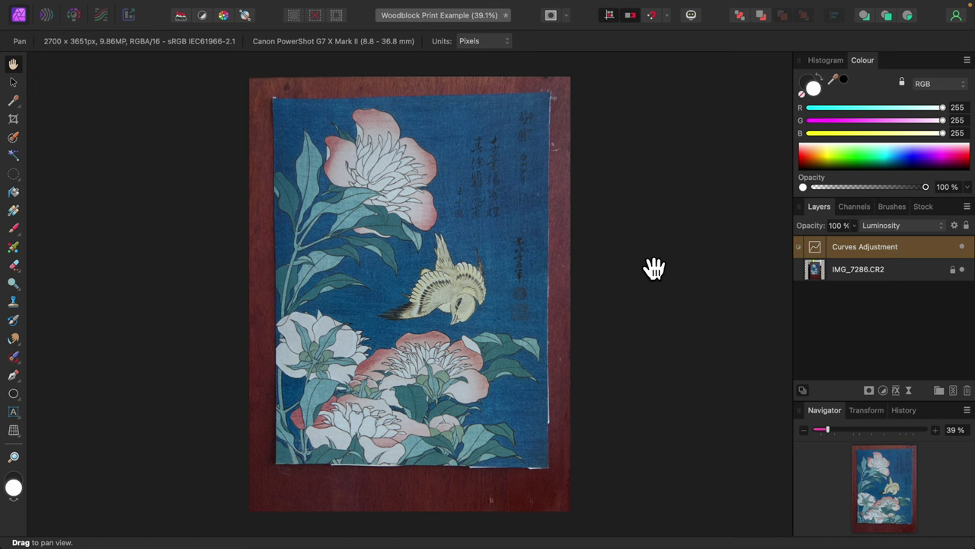
click(884, 390)
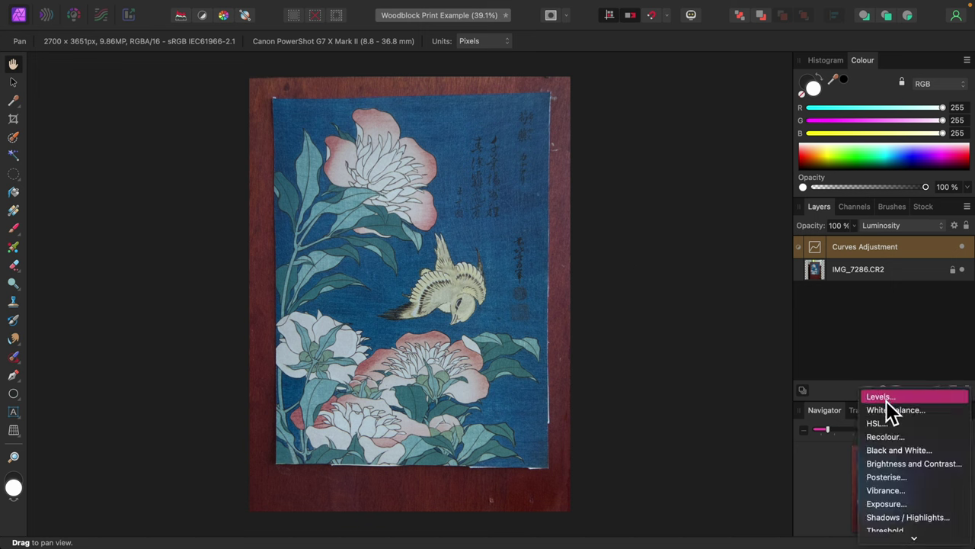
Add a Levels adjustment layer in Luminosity blend mode above Curves and try the black level
click(884, 398)
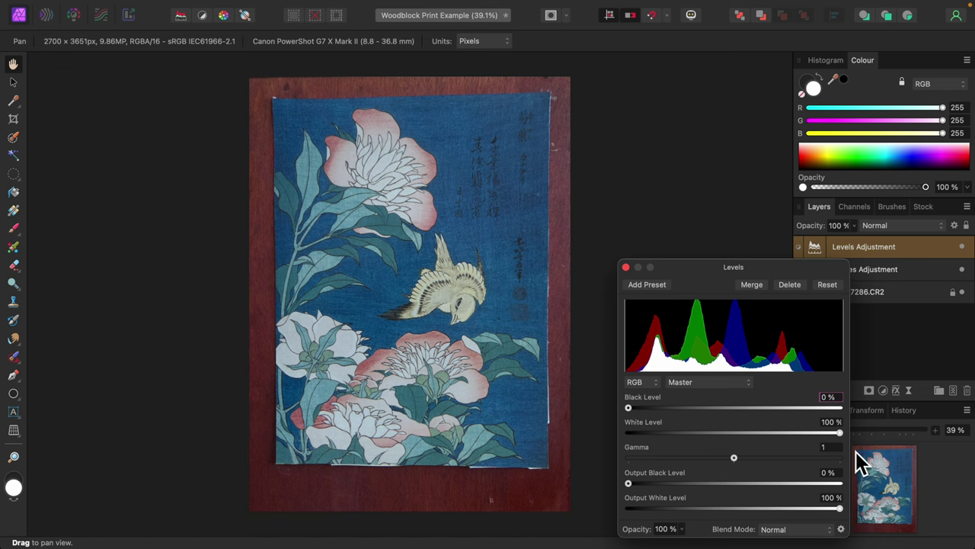
click(785, 528)
click(785, 443)
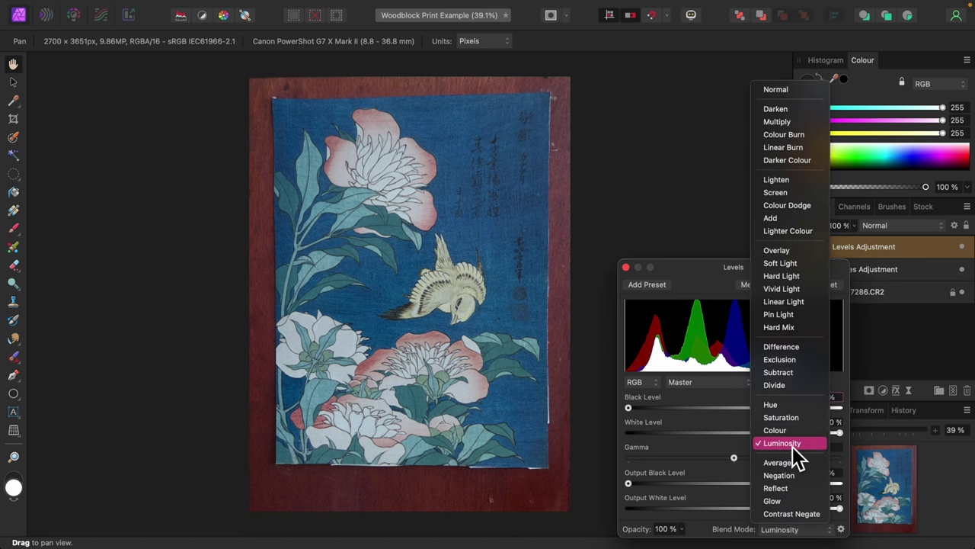
click(792, 447)
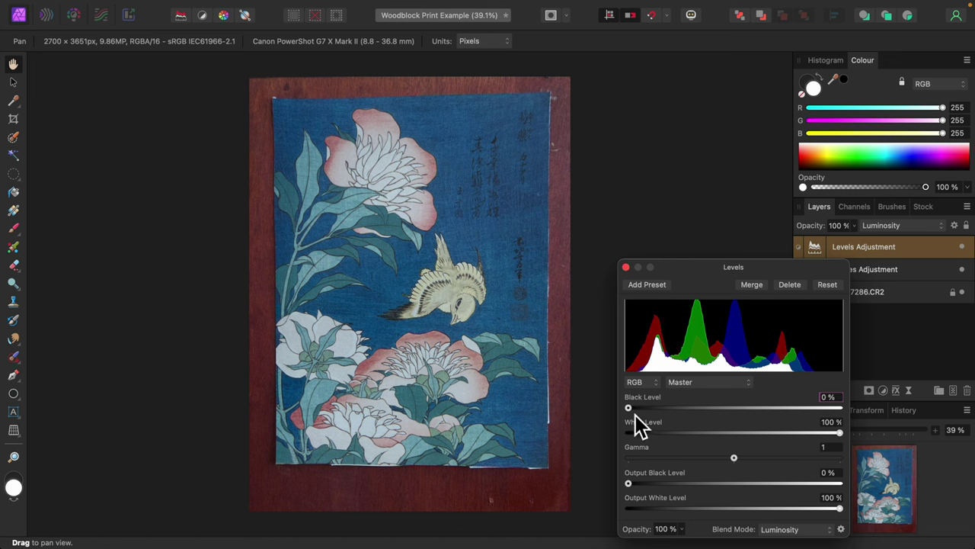
mouse_move(633, 412)
mouse_down()
mouse_move(668, 415)
mouse_move(631, 411)
mouse_up()
key(alt)
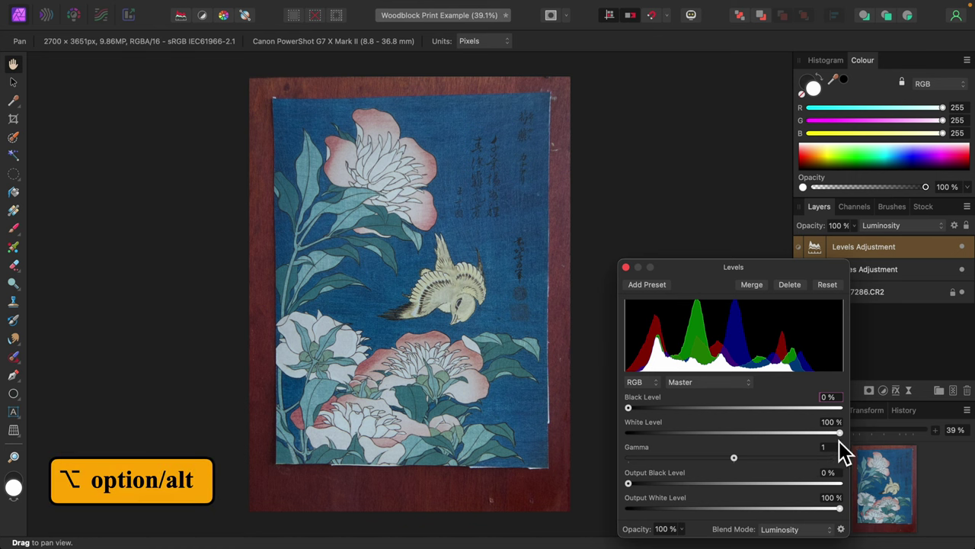
Set the Levels white level to 87% while previewing clipping, then close Levels
drag(843, 436, 796, 439)
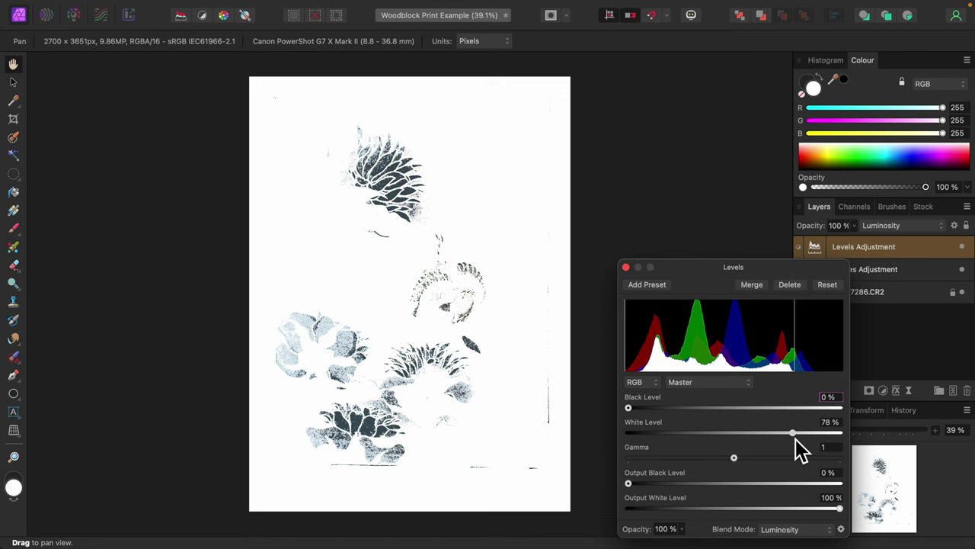
drag(796, 438, 816, 441)
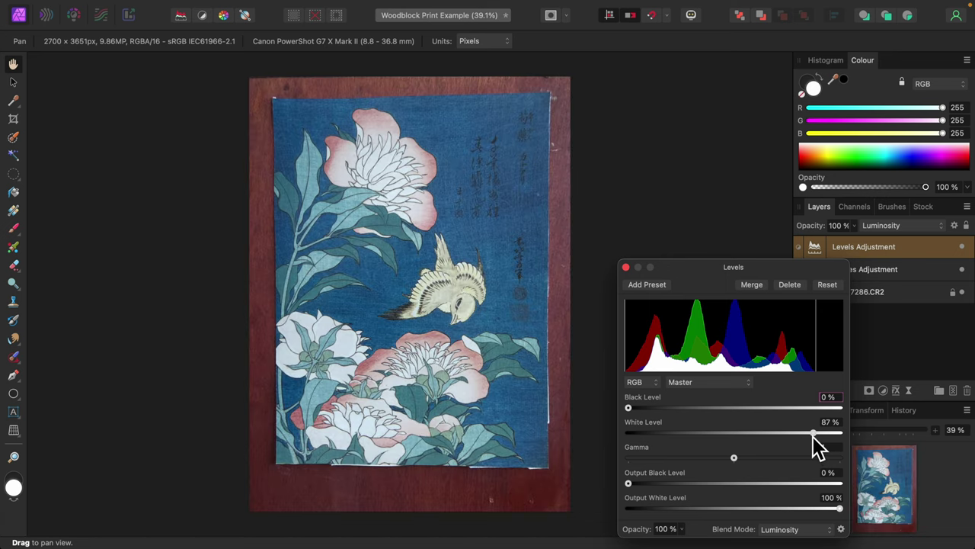
click(627, 268)
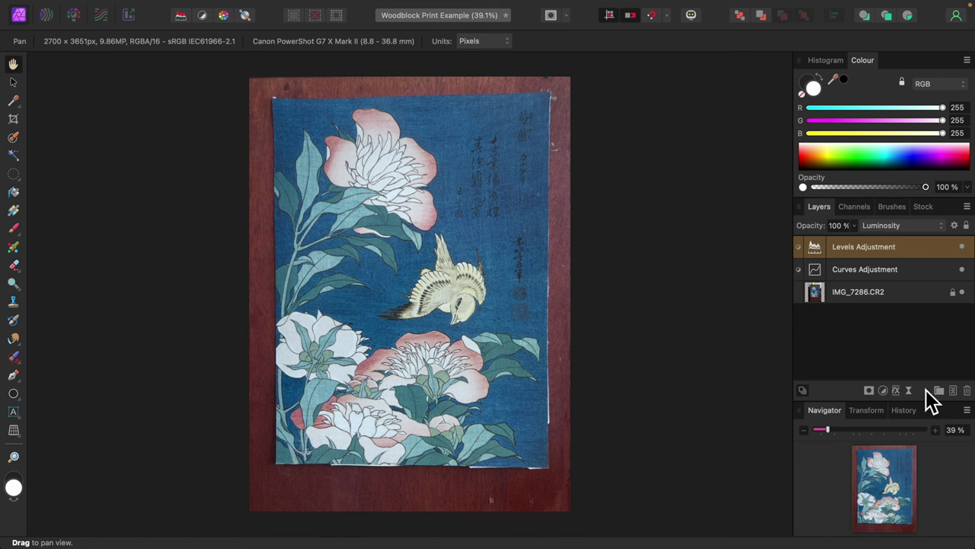
Add a White Balance layer at 30% white balance and 9% magenta tint
click(884, 391)
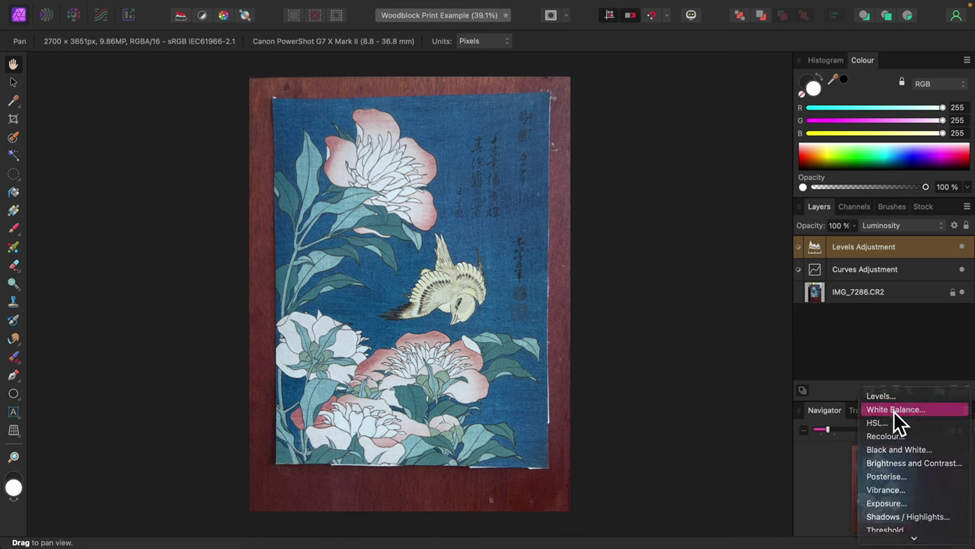
click(896, 415)
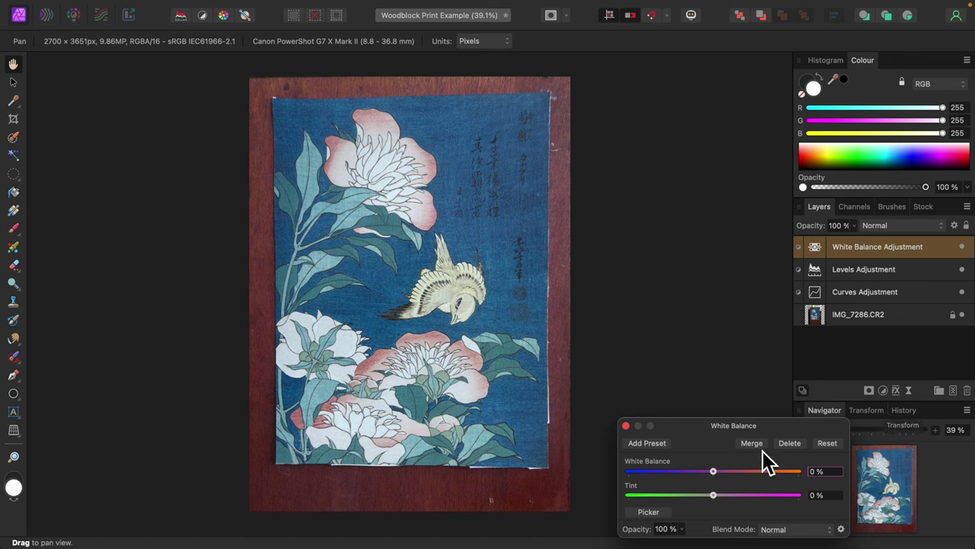
mouse_move(715, 474)
mouse_down()
mouse_move(779, 480)
mouse_move(633, 452)
mouse_move(716, 487)
mouse_up()
drag(716, 472, 743, 476)
drag(719, 498, 656, 500)
double_click(651, 494)
drag(720, 499, 725, 501)
click(626, 426)
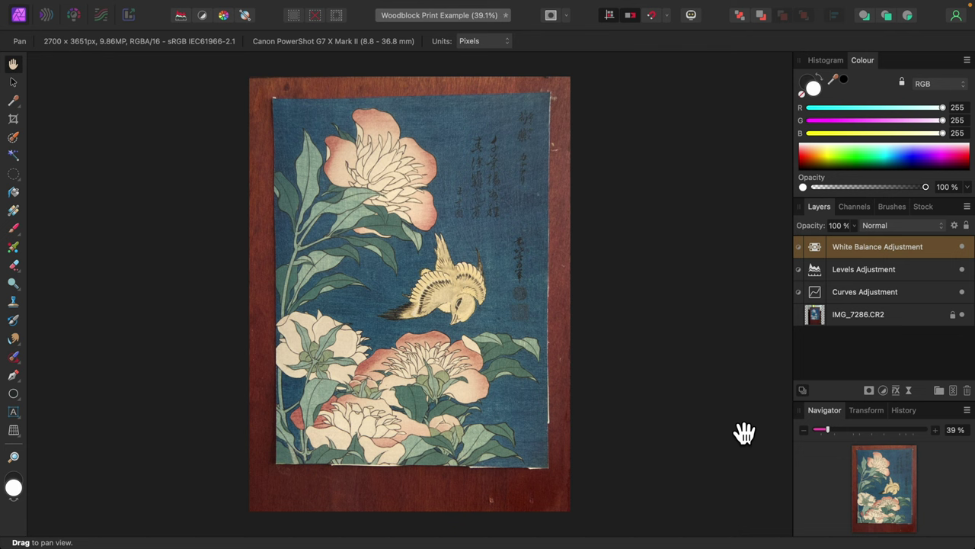
Add a Selective Colour adjustment layer and choose the Blues range
click(884, 391)
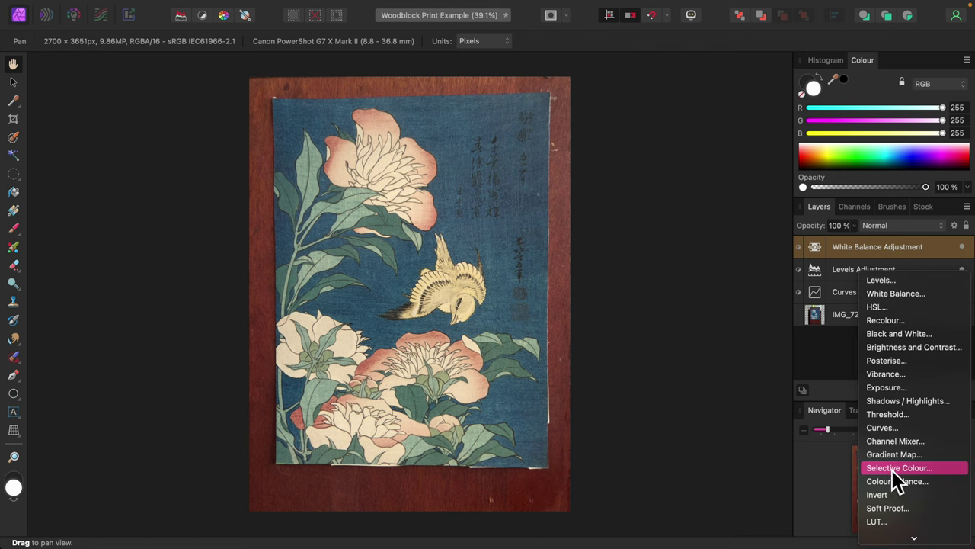
click(892, 469)
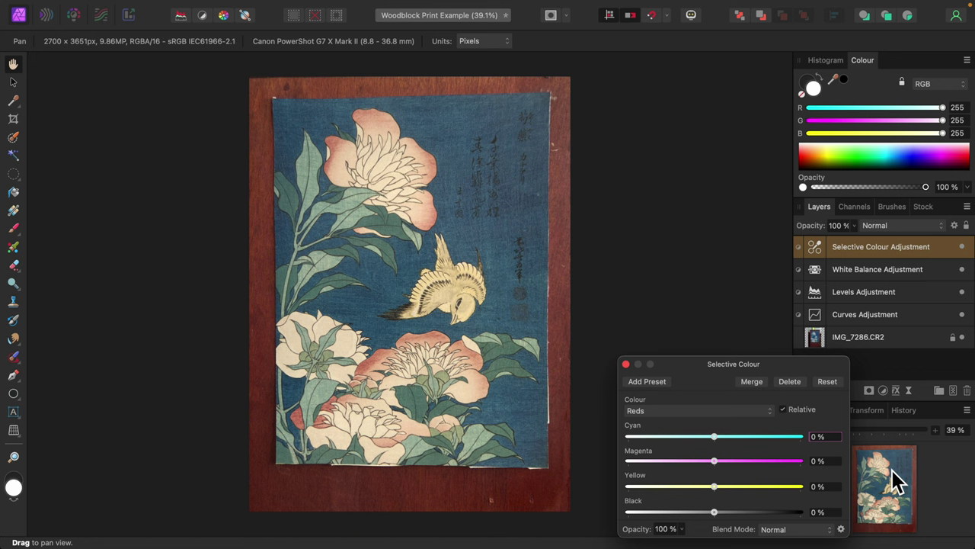
click(773, 414)
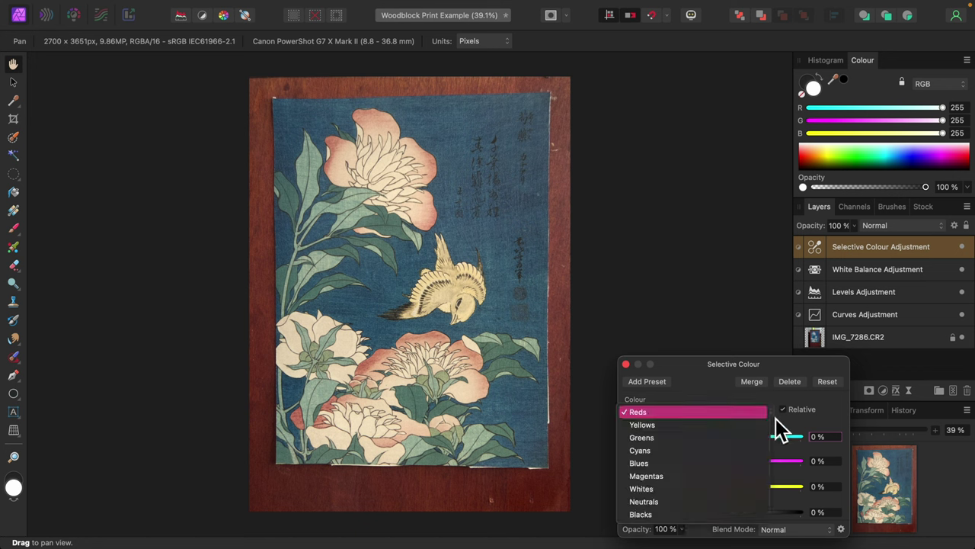
click(646, 474)
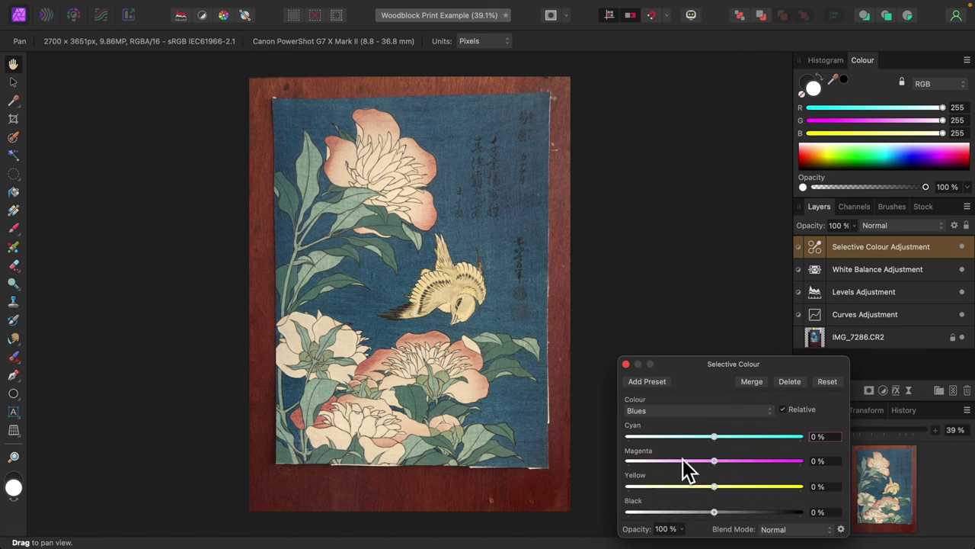
Set Blues to Cyan 87%, Magenta −28%, Yellow −69% and Black 39%
drag(723, 440, 795, 447)
drag(718, 464, 694, 473)
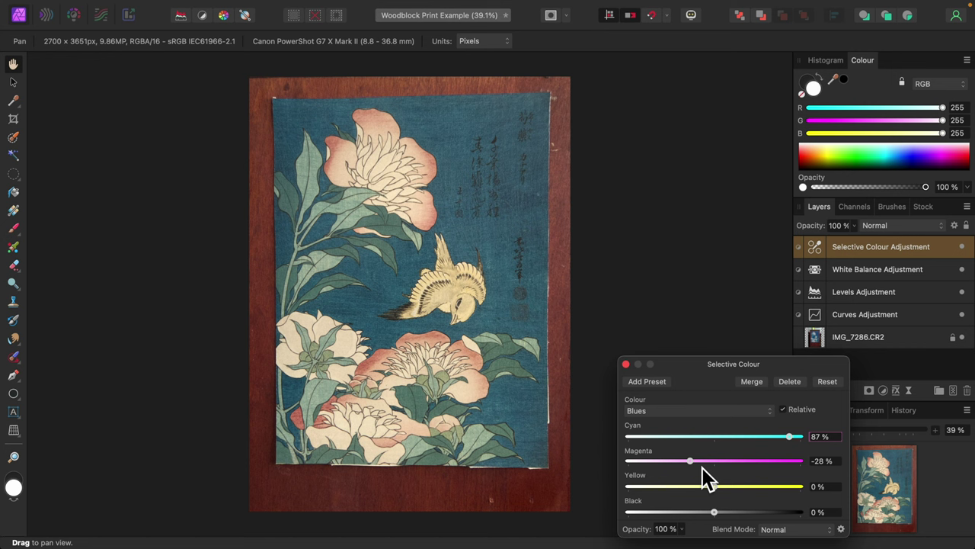
drag(714, 486, 659, 486)
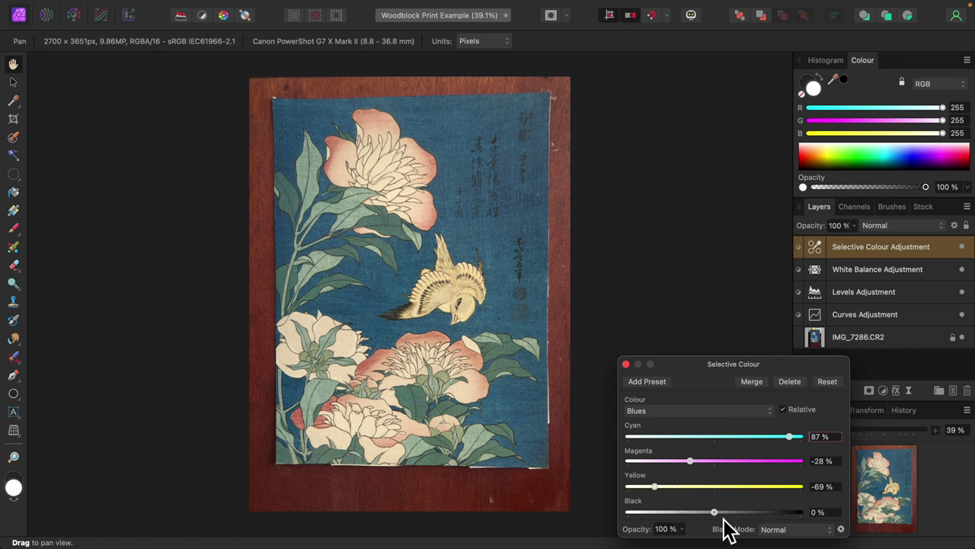
drag(717, 513, 755, 517)
click(772, 412)
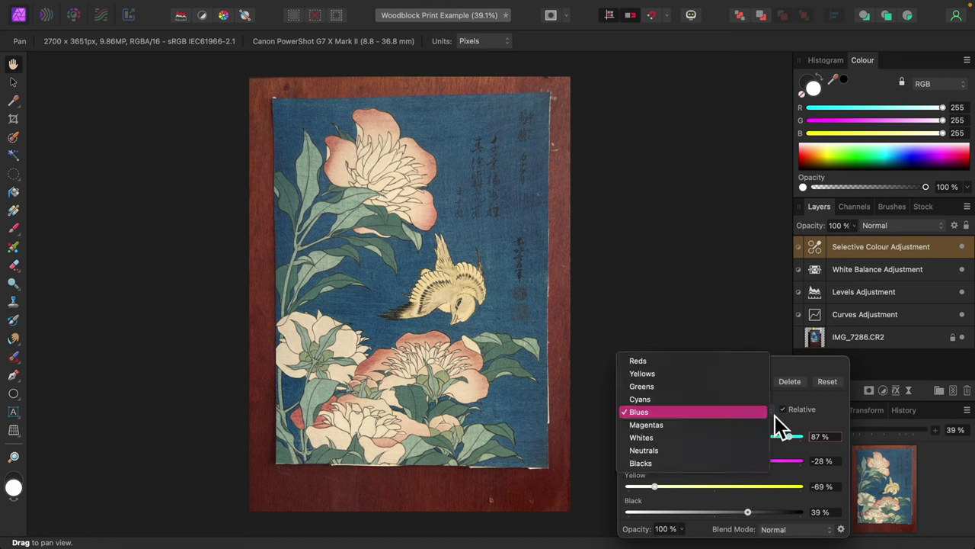
click(694, 405)
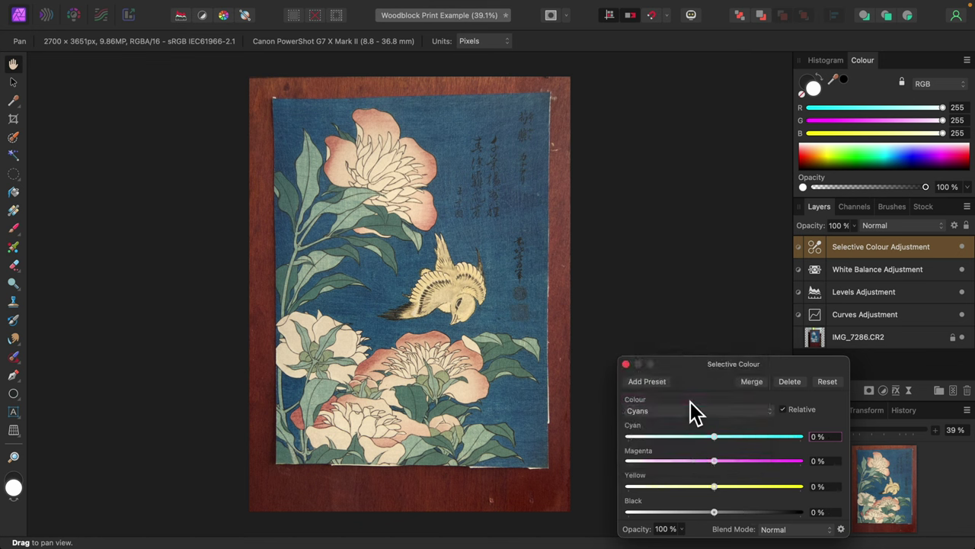
Set the Cyans range to Cyan 60%, Magenta 0%, Yellow −28% and Black 16%
drag(722, 440, 769, 443)
mouse_move(719, 465)
mouse_down()
mouse_move(750, 466)
mouse_move(687, 465)
mouse_move(719, 464)
mouse_up()
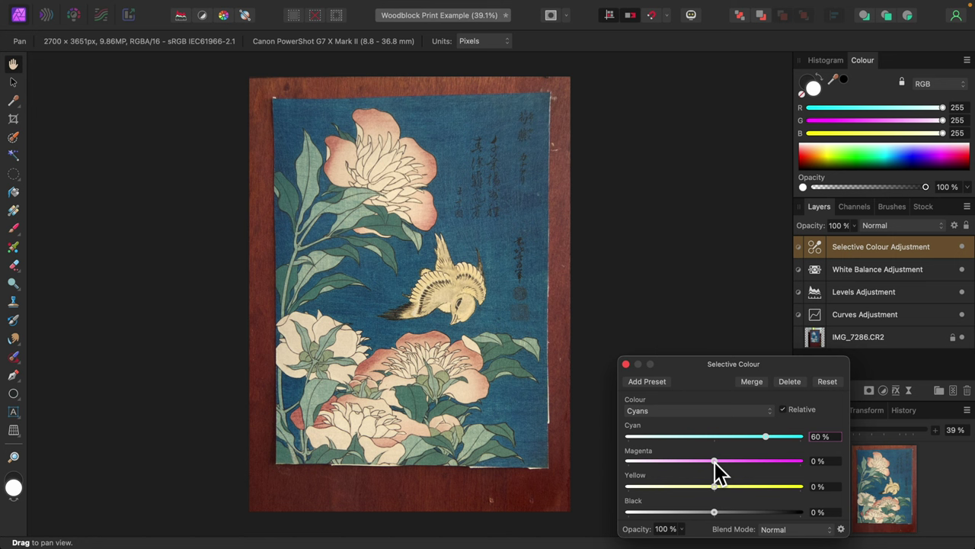
drag(717, 486, 694, 491)
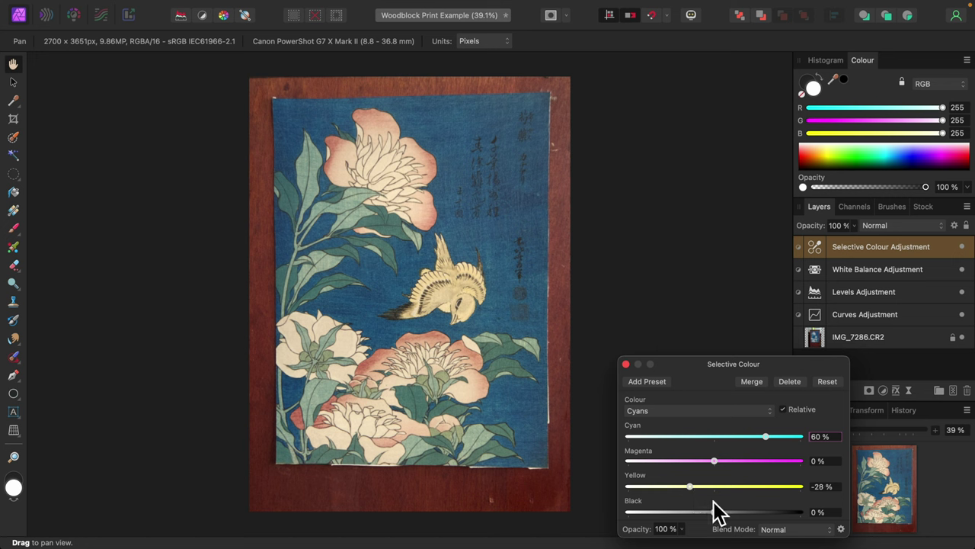
drag(715, 511, 731, 514)
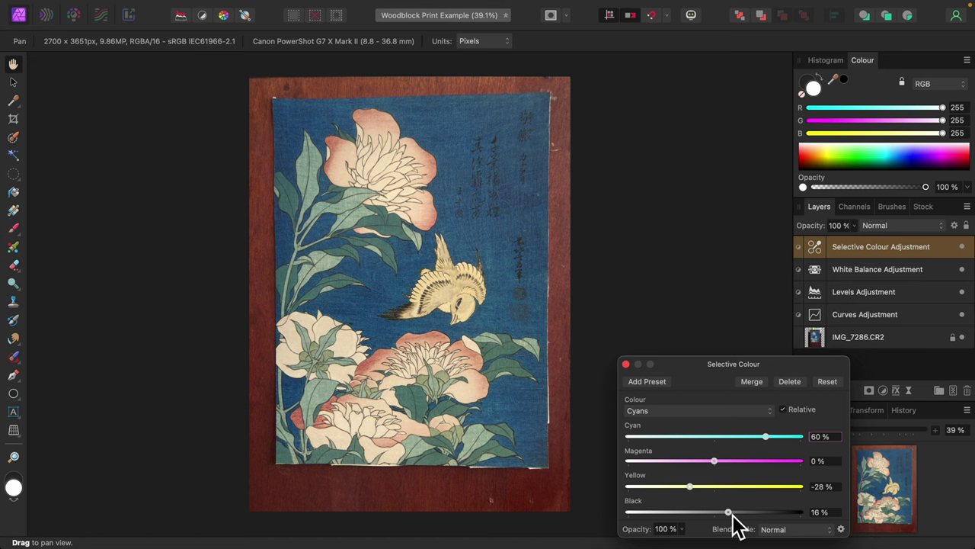
click(771, 411)
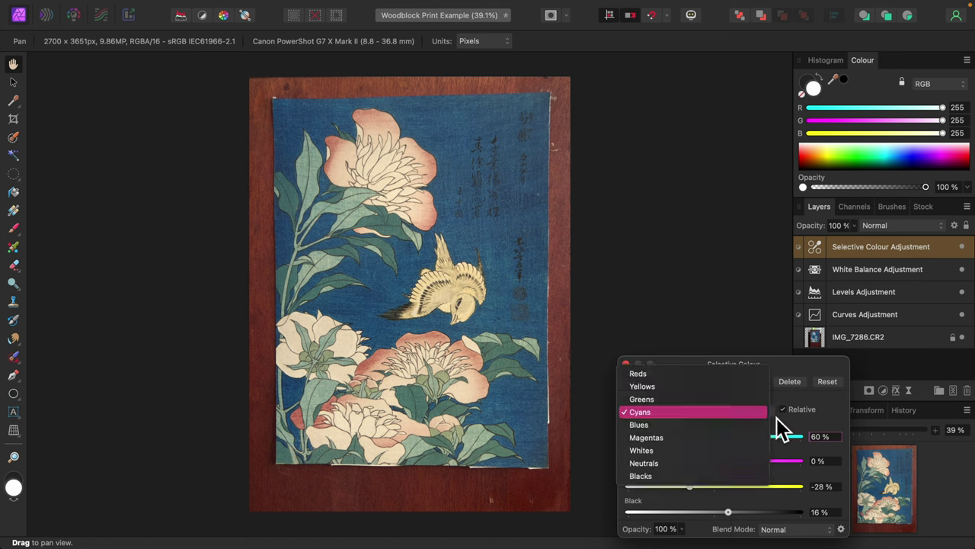
Give the Yellows Cyan −8%, Magenta reset to 0%, Yellow 23% and Black −4%
click(662, 391)
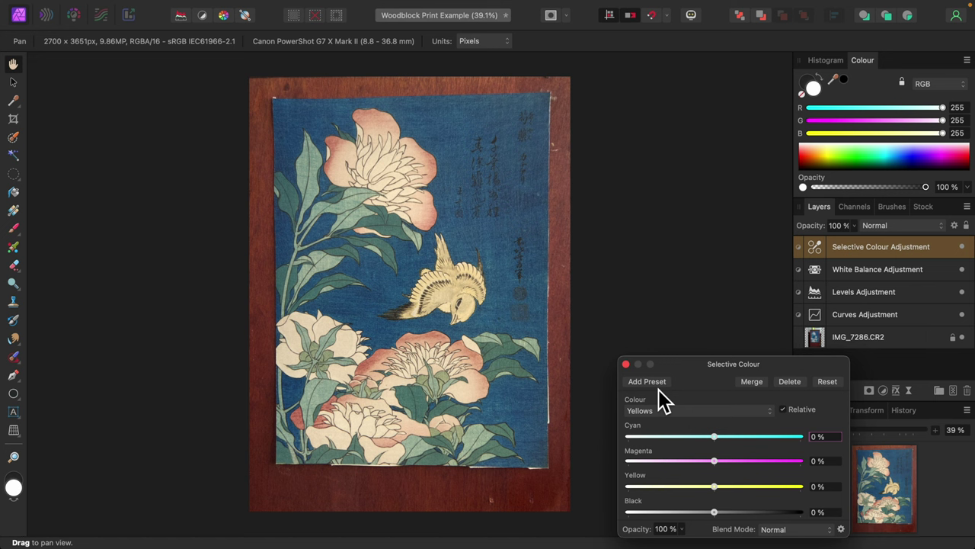
drag(717, 440, 748, 464)
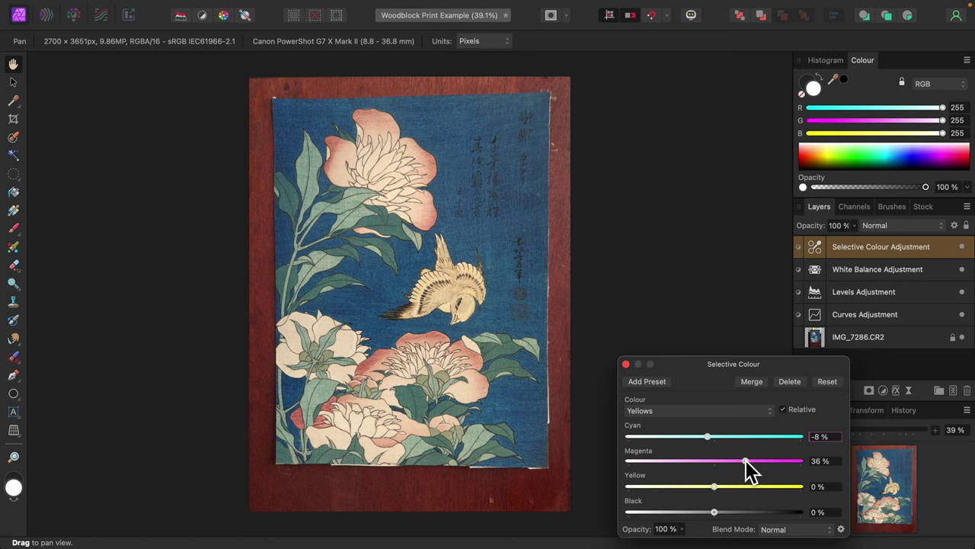
double_click(747, 463)
drag(723, 489, 732, 488)
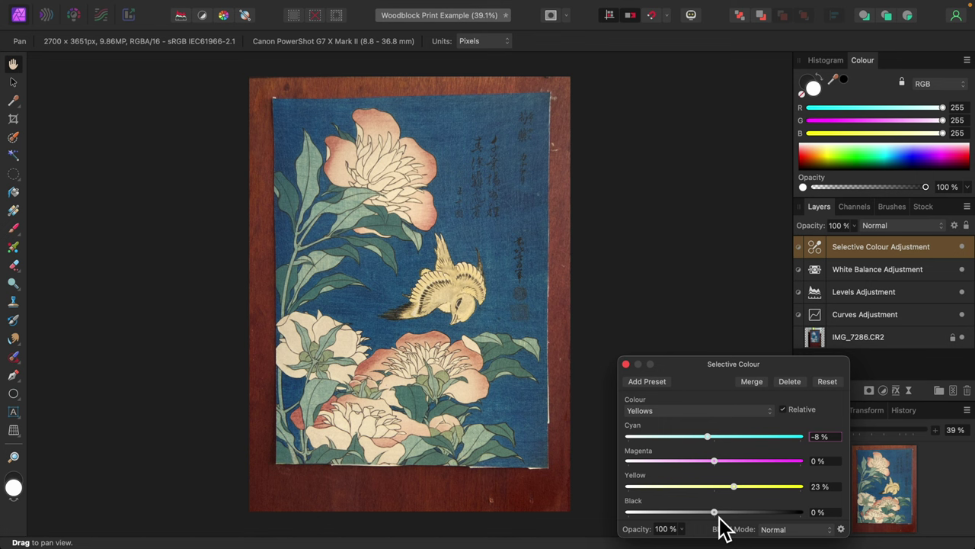
drag(719, 516, 716, 516)
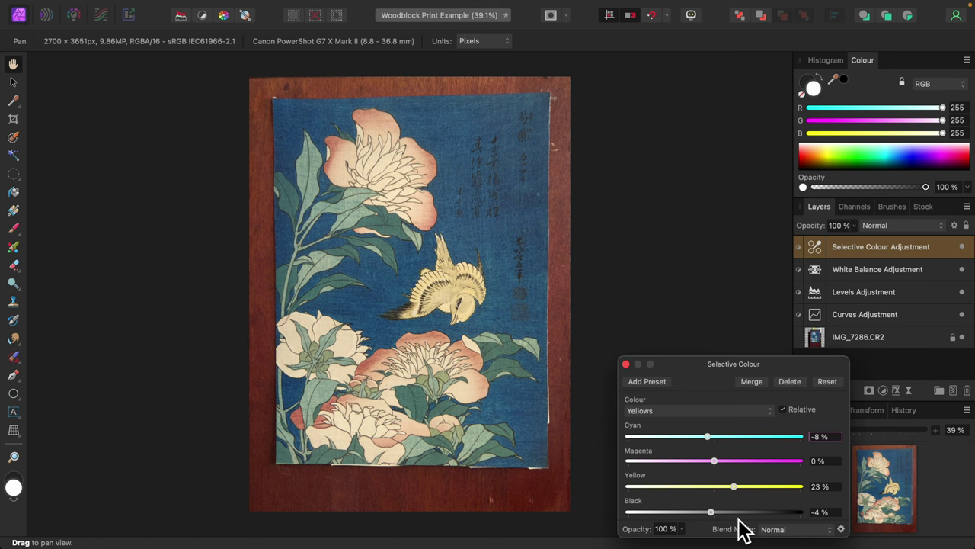
click(772, 412)
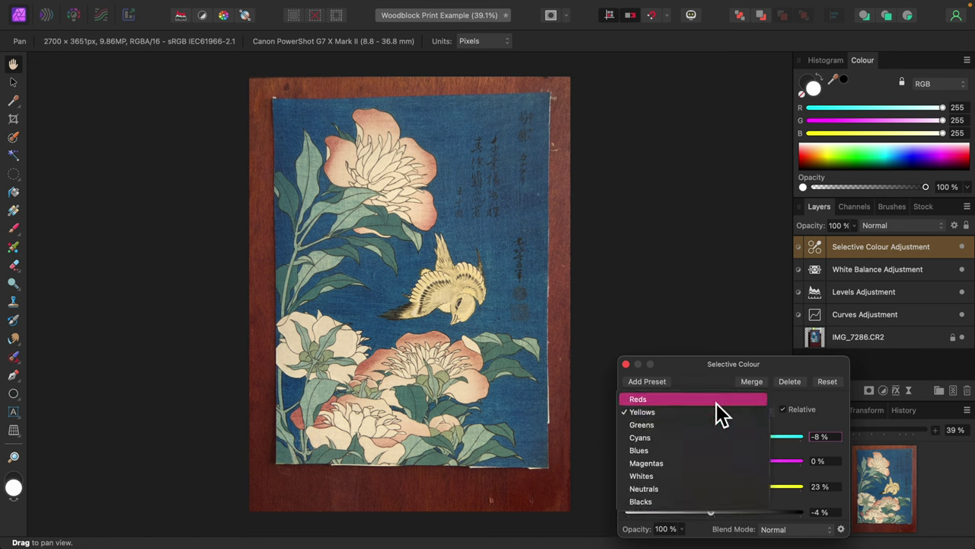
Correct the Reds to Cyan −37%, Magenta 28%, Yellow 30% and Black −24%
click(699, 400)
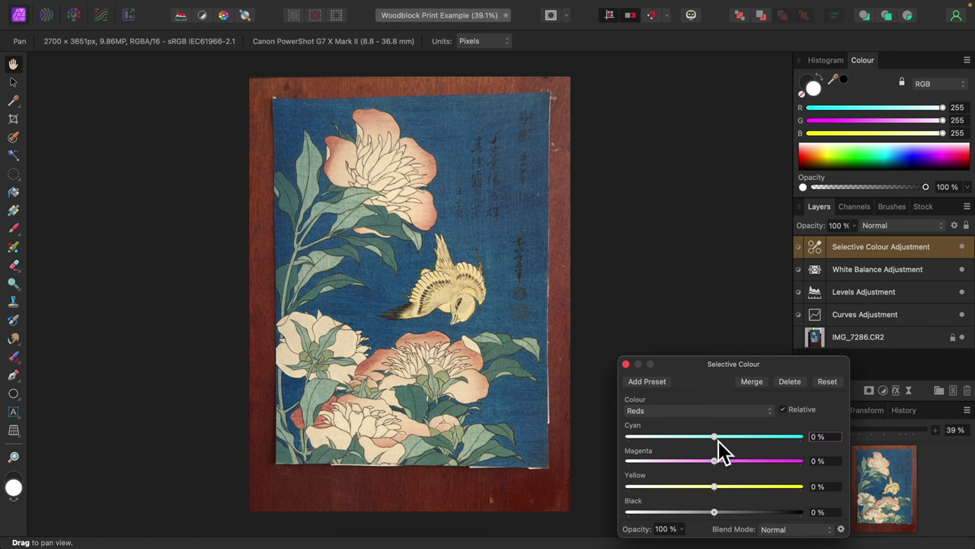
drag(716, 440, 685, 438)
drag(720, 465, 744, 466)
drag(715, 486, 744, 488)
drag(714, 513, 691, 514)
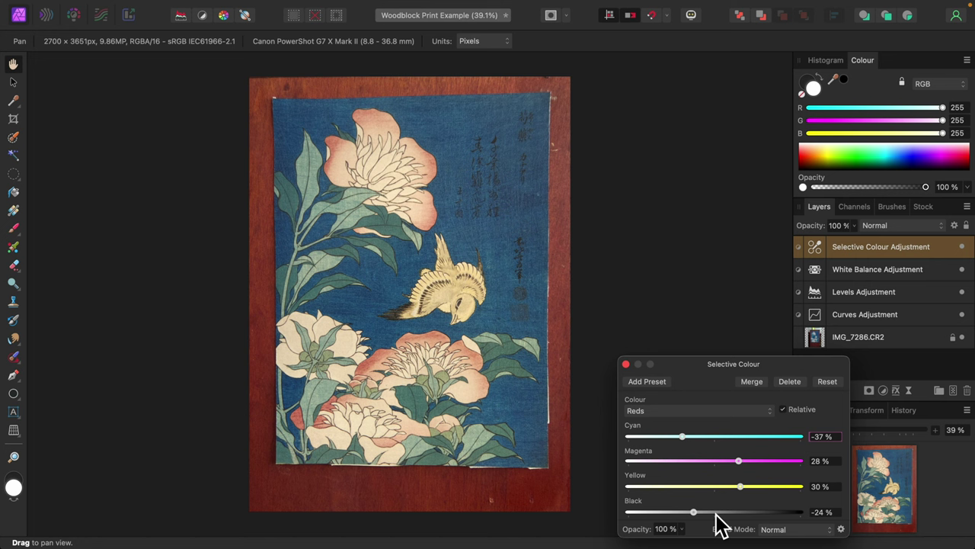
click(766, 411)
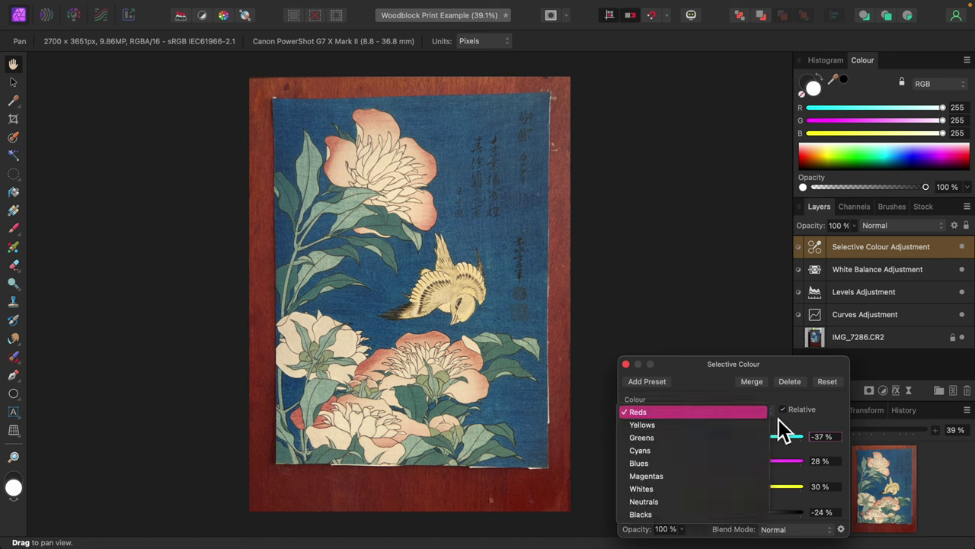
click(670, 439)
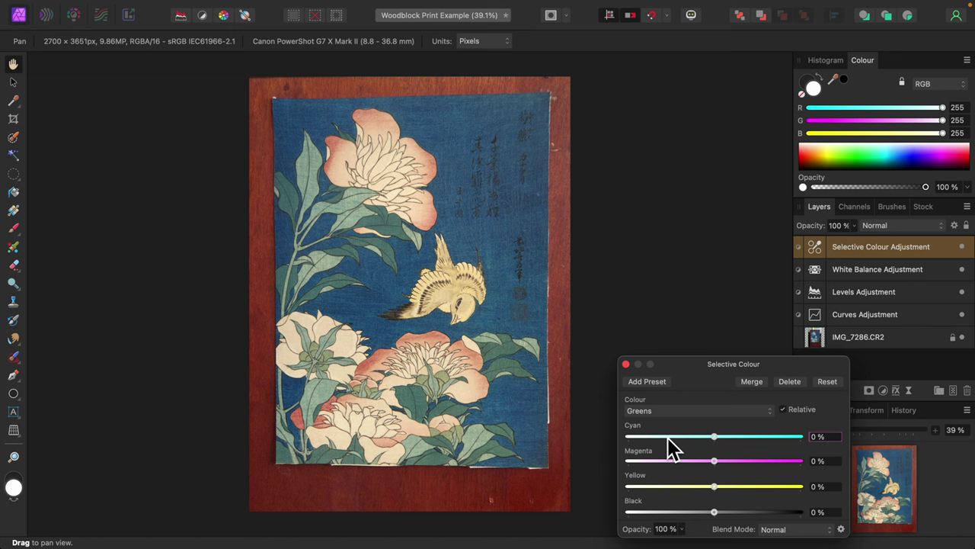
Give the green leaves Cyan 19%, Magenta −30%, Yellow 26% and Black 12%
drag(718, 463, 693, 463)
mouse_move(716, 439)
mouse_down()
mouse_move(690, 439)
mouse_move(733, 440)
mouse_up()
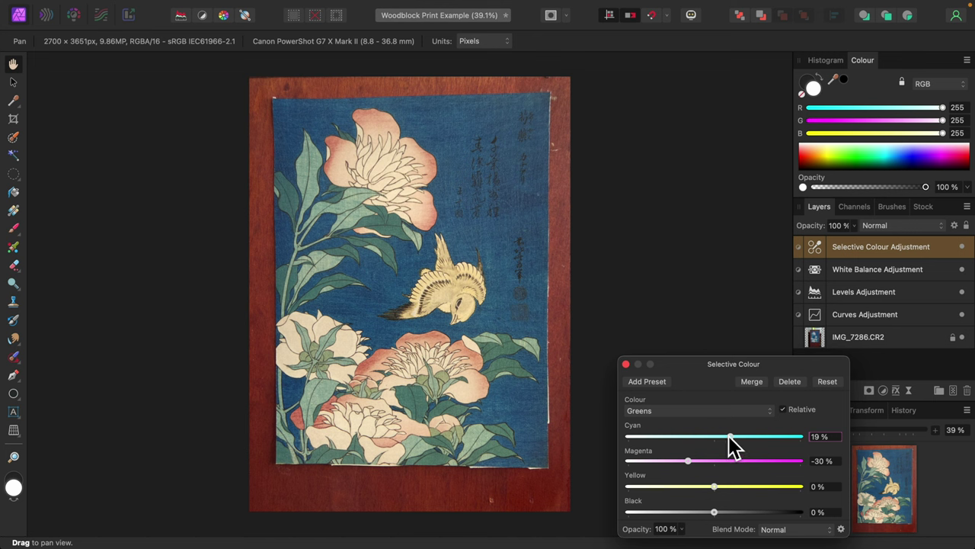
drag(716, 486, 736, 487)
drag(714, 512, 736, 513)
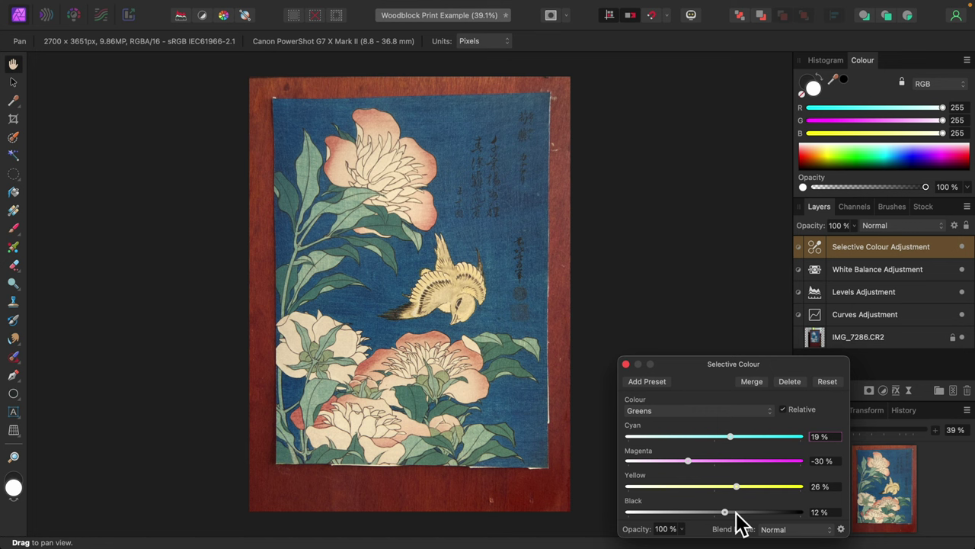
click(770, 414)
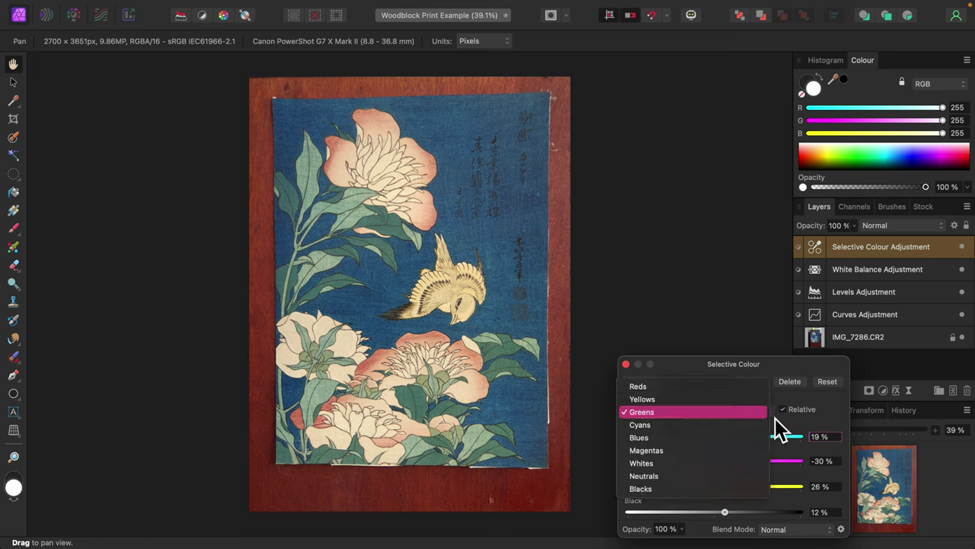
click(659, 493)
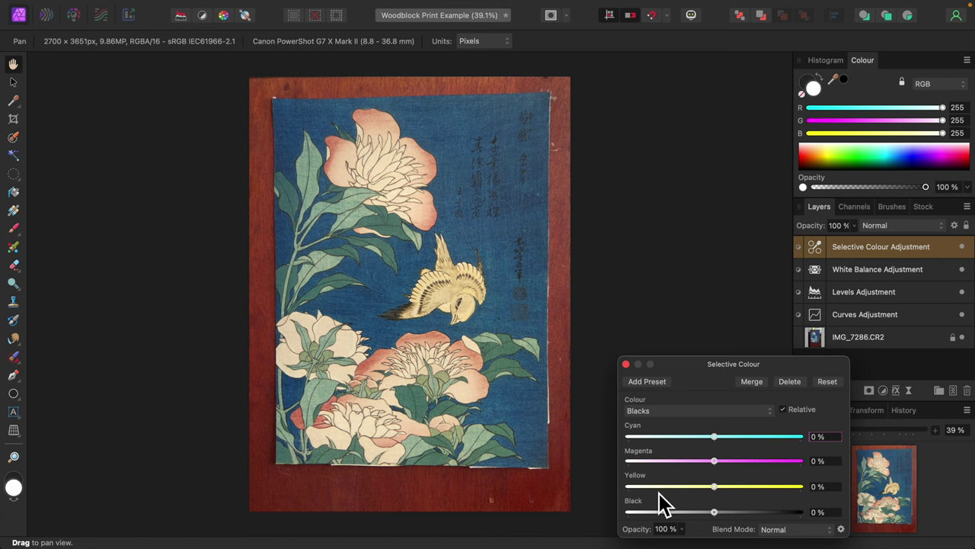
Give Blacks +4% black, reduce black in the Whites, then close Selective Colour
drag(708, 511, 723, 510)
click(773, 416)
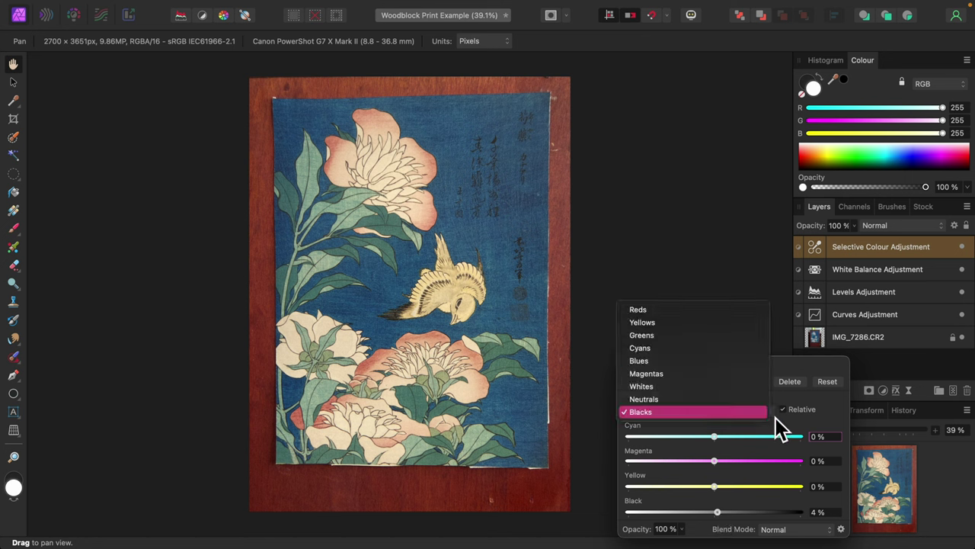
click(661, 392)
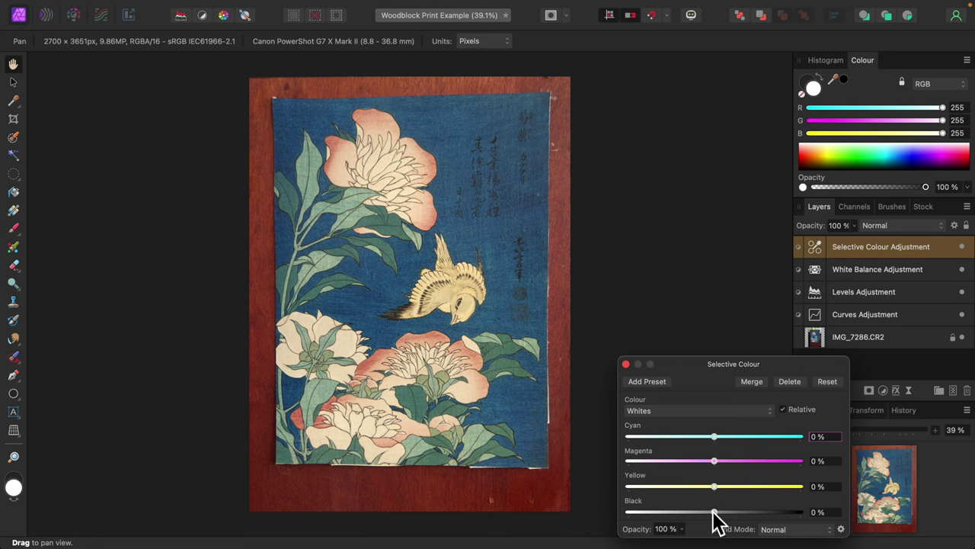
mouse_move(714, 511)
mouse_down()
mouse_move(686, 511)
mouse_move(701, 513)
mouse_up()
click(625, 364)
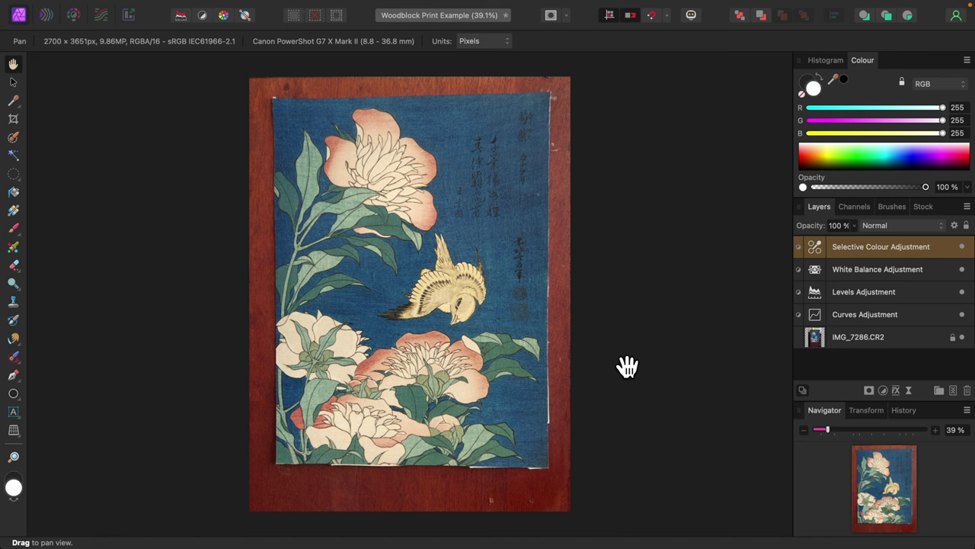
click(886, 392)
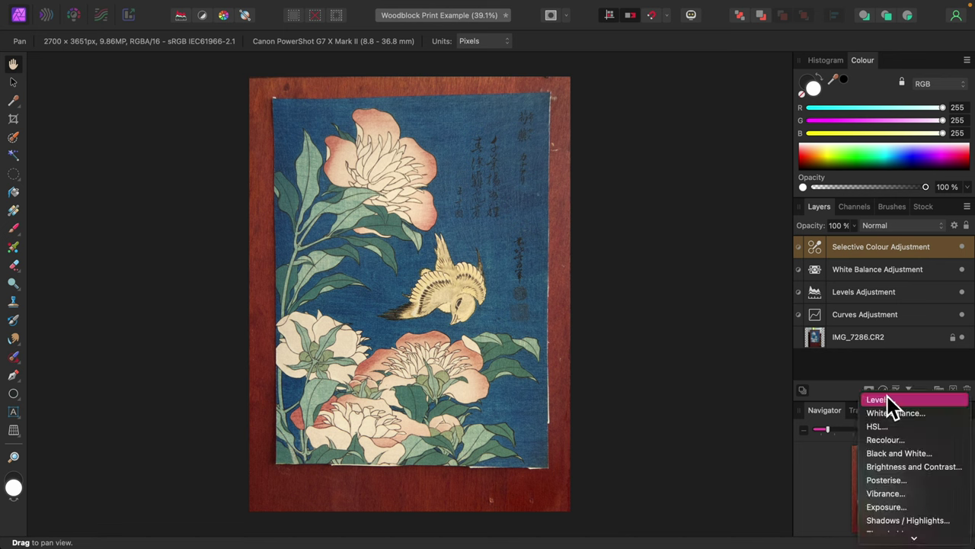
Add a Vibrance adjustment above the selective colour layer with vibrance raised to 39%
click(896, 493)
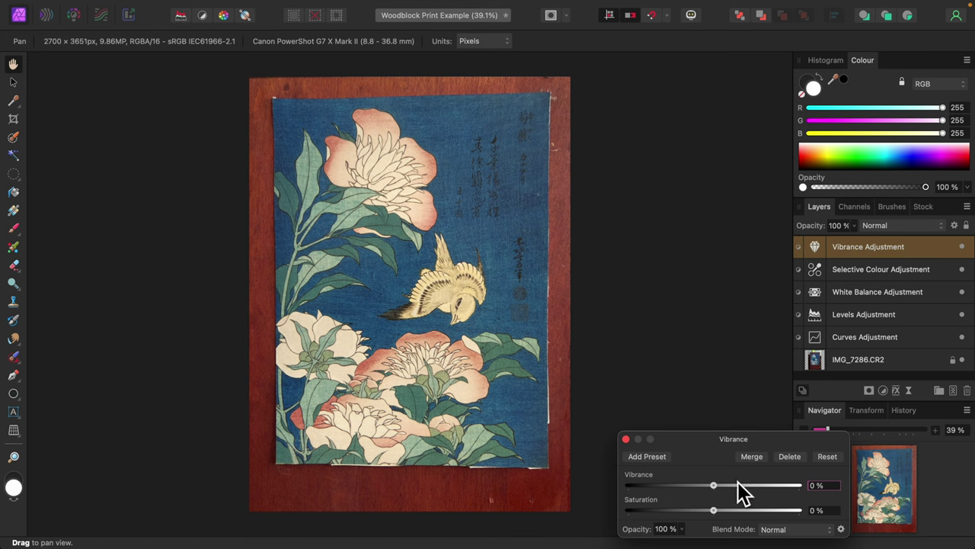
drag(719, 490, 748, 494)
click(627, 440)
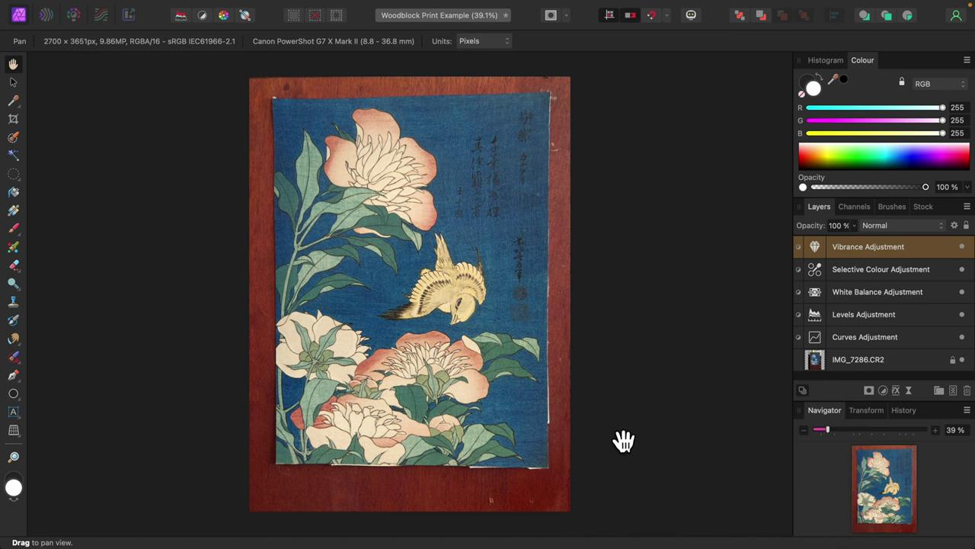
click(910, 391)
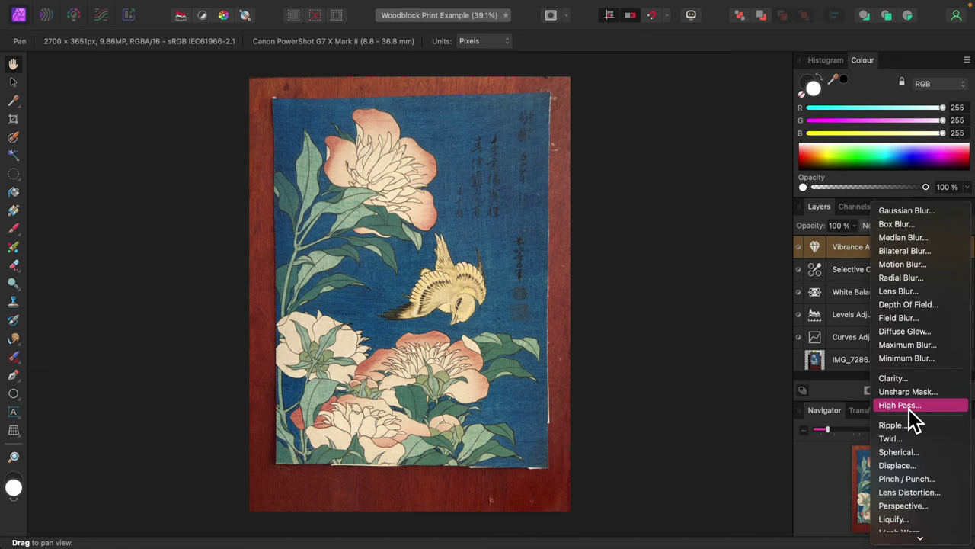
Add a High Pass live filter with about 1 px radius, blended in Overlay mode
click(905, 405)
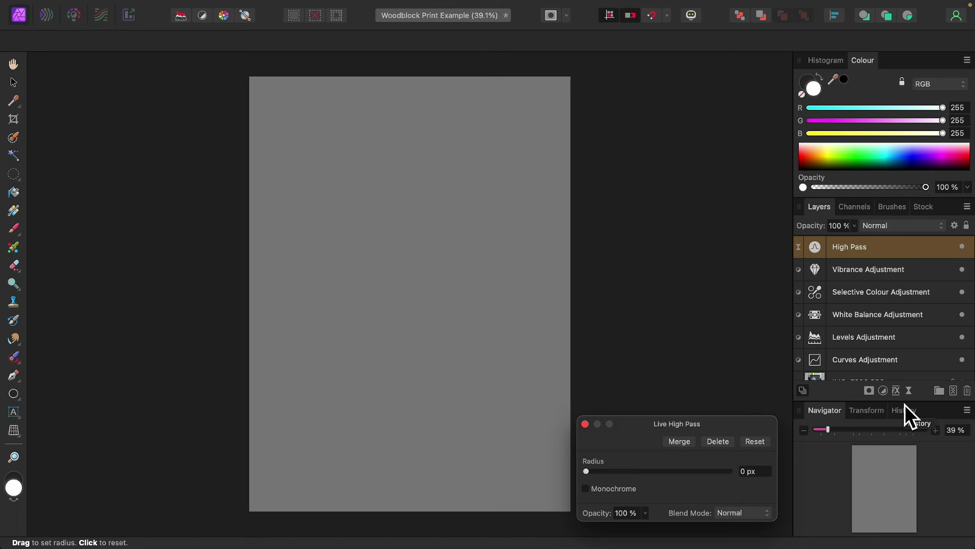
drag(591, 473, 625, 479)
click(767, 513)
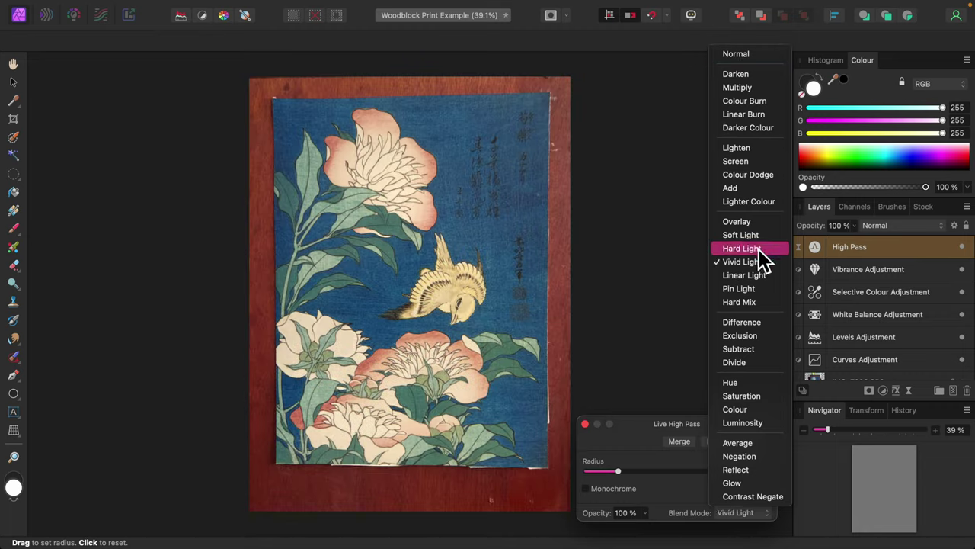
click(743, 222)
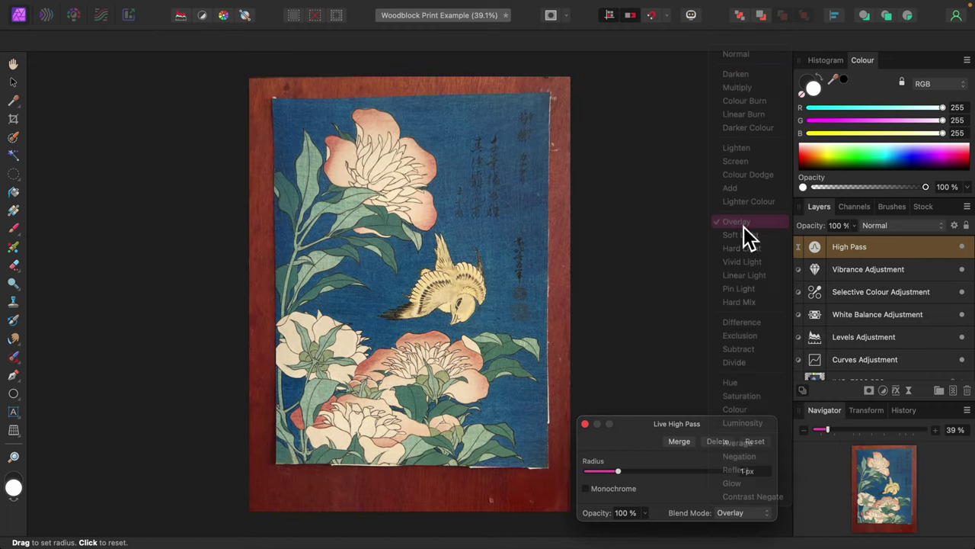
click(584, 423)
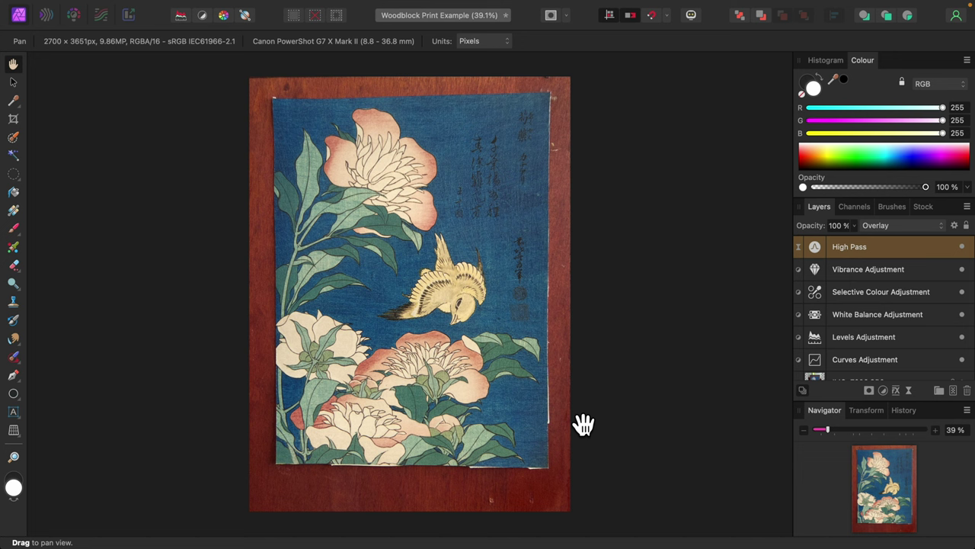
shift+click(855, 367)
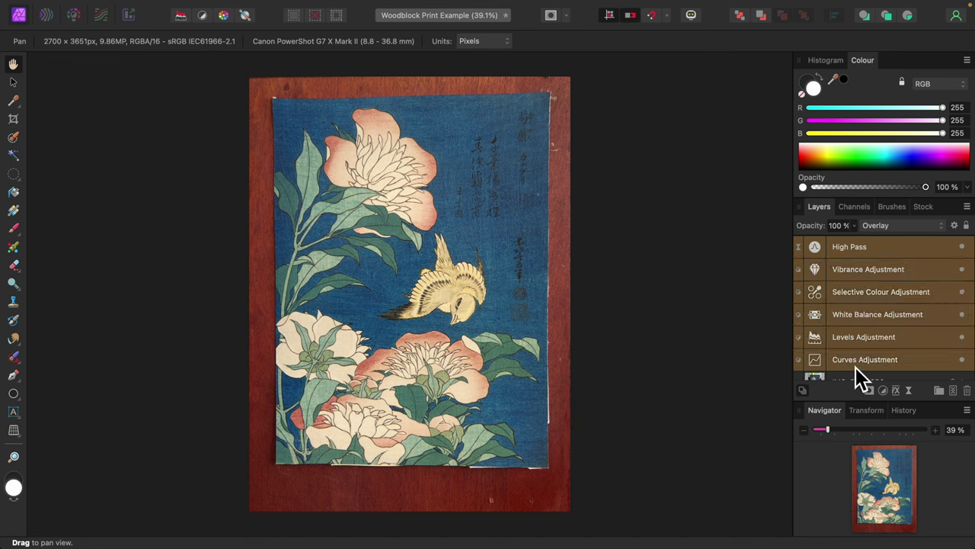
click(962, 362)
click(961, 362)
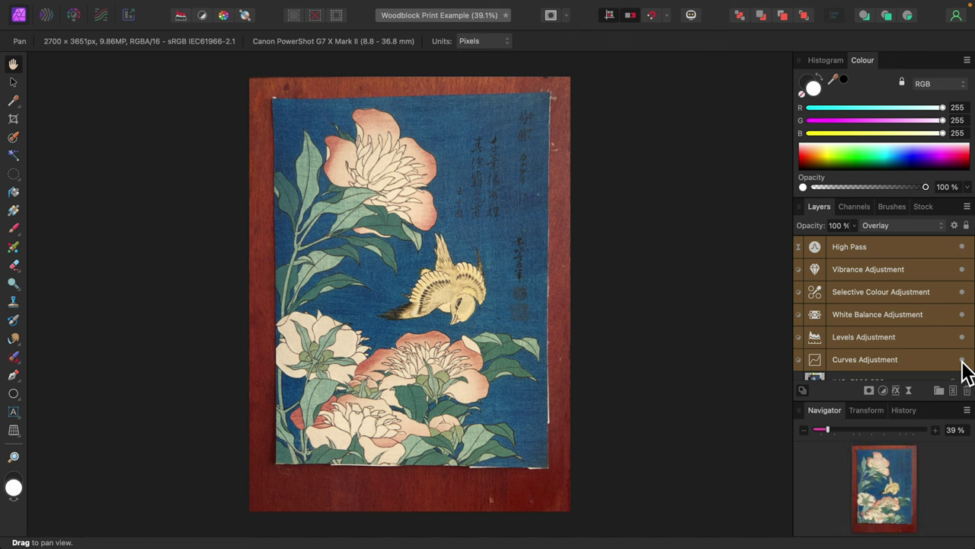
click(963, 362)
click(963, 361)
click(962, 361)
click(962, 361)
click(963, 361)
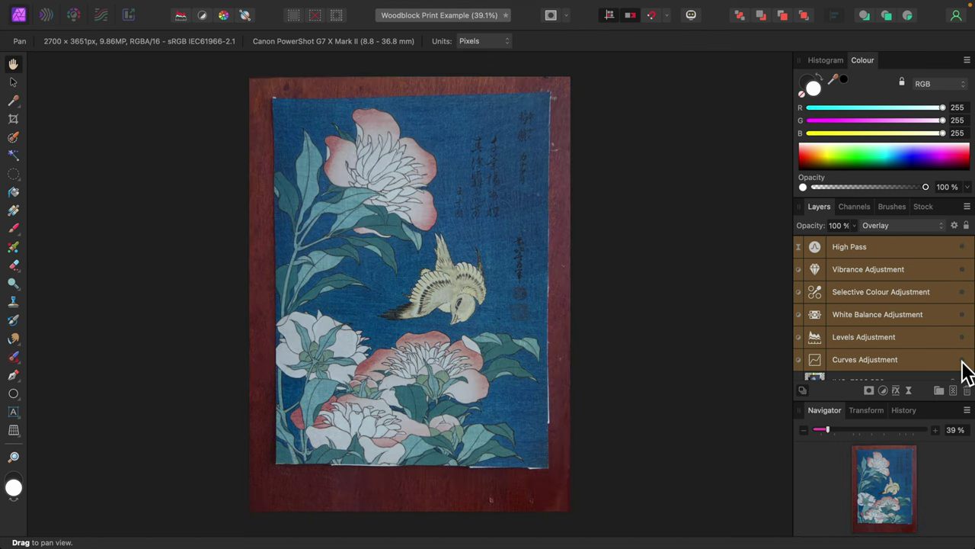
click(962, 361)
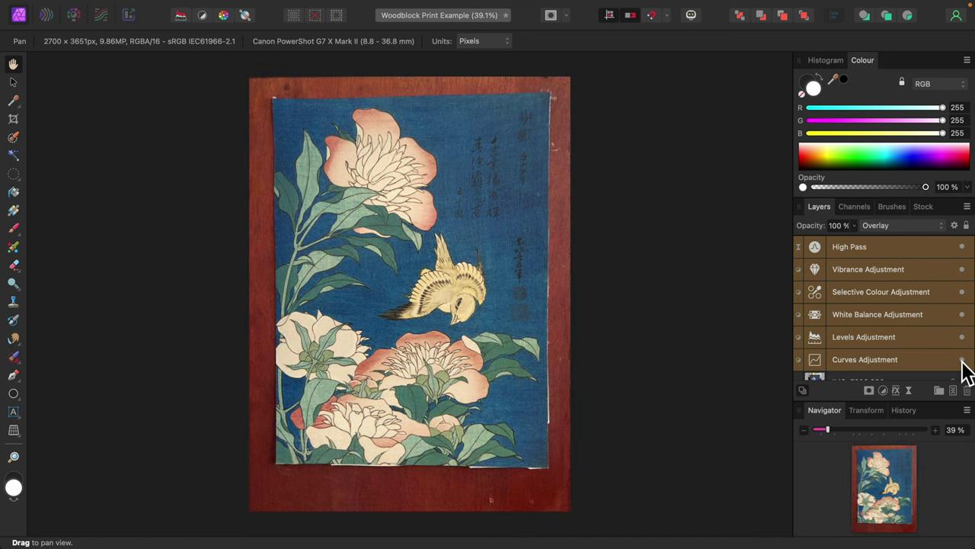